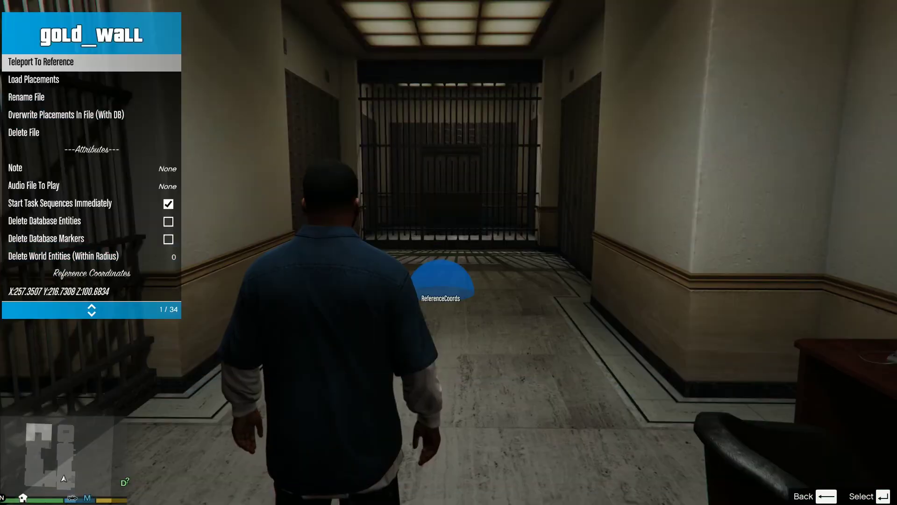
Step: Load the gold_wall placements, walk to the wall, and enter Spooner free-camera view
{"action": "key", "text": "Down"}
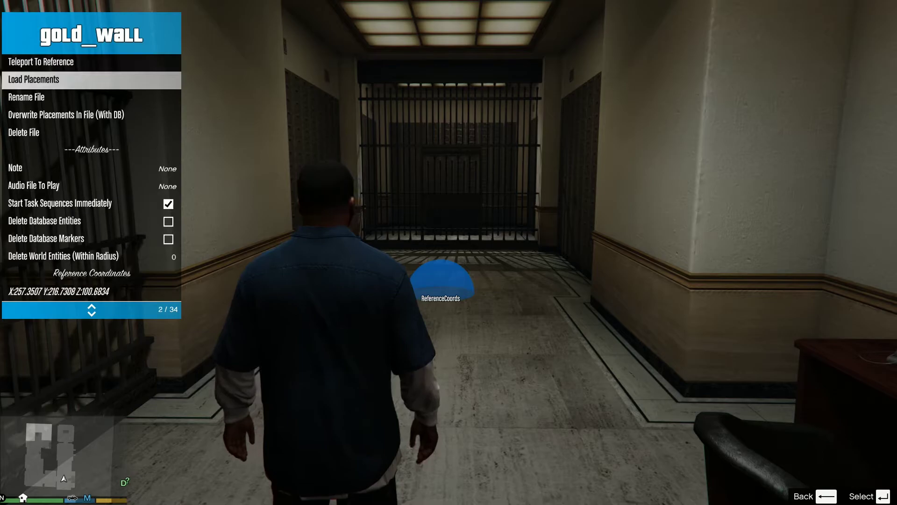
{"action": "key", "text": "Return"}
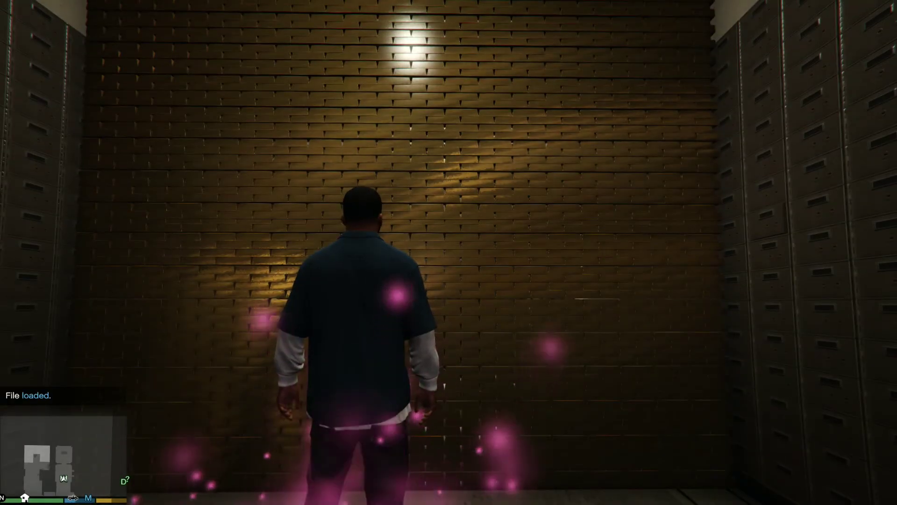
{"action": "key", "text": "a"}
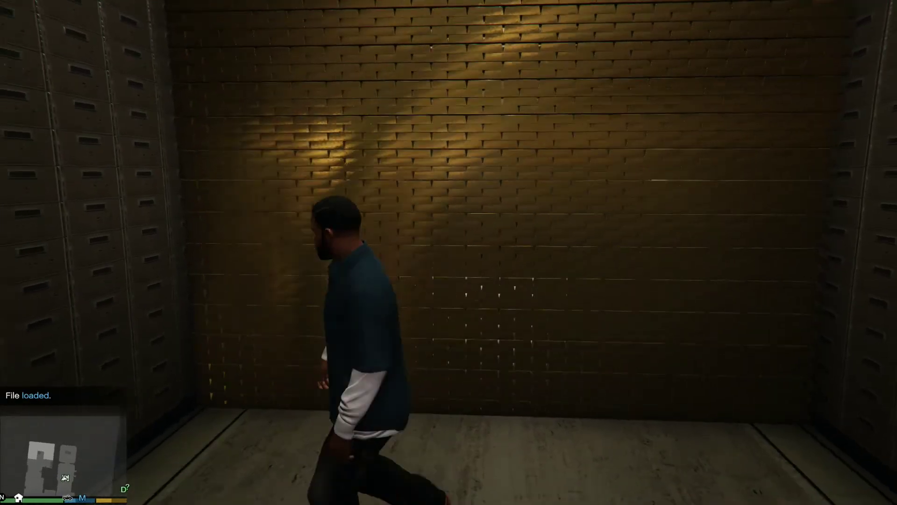
{"action": "key", "text": "w"}
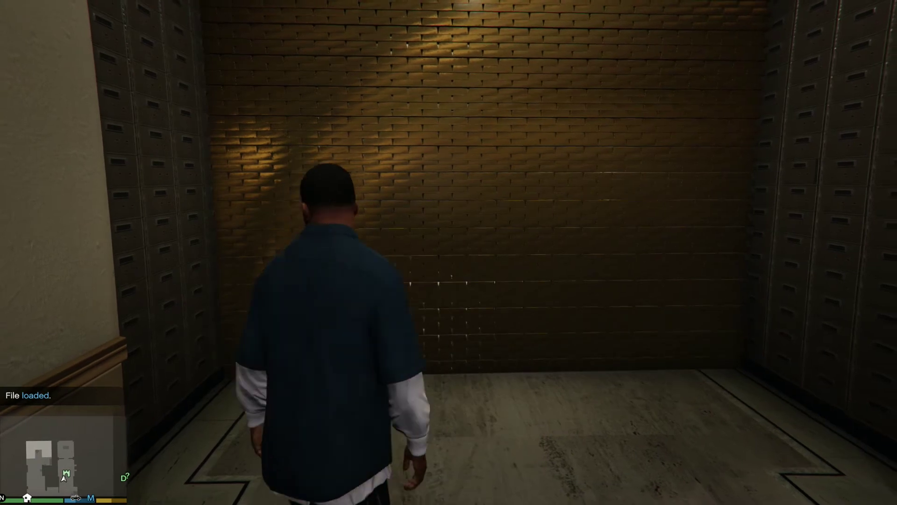
{"action": "key", "text": "F8"}
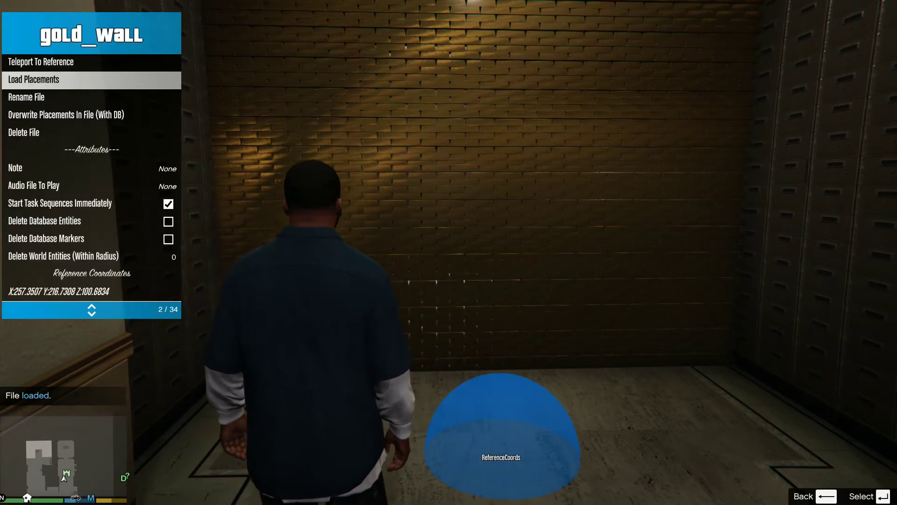
{"action": "key", "text": "BackSpace"}
{"action": "key", "text": "BackSpace"}
{"action": "key", "text": "F9"}
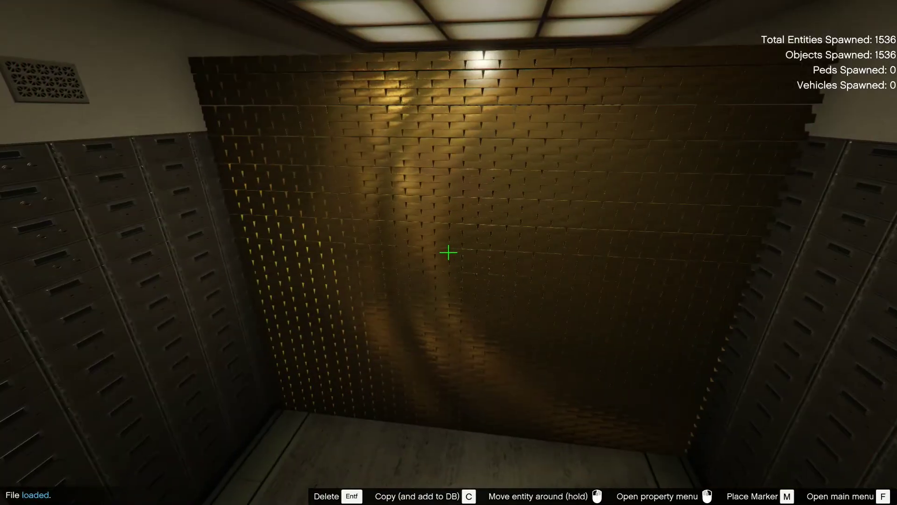
Step: Inspect a gold bar's properties to confirm Dynamic is off and Frozen In Place is on
{"action": "right_click", "coordinate": [449, 253]}
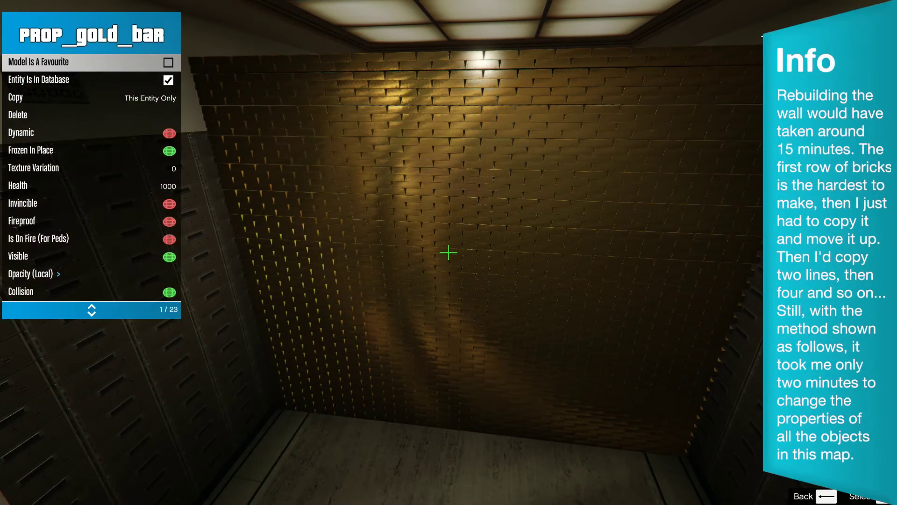
{"action": "key", "text": "Down"}
{"action": "key", "text": "Down"}
{"action": "key", "text": "Down"}
{"action": "key", "text": "Down"}
{"action": "key", "text": "Down"}
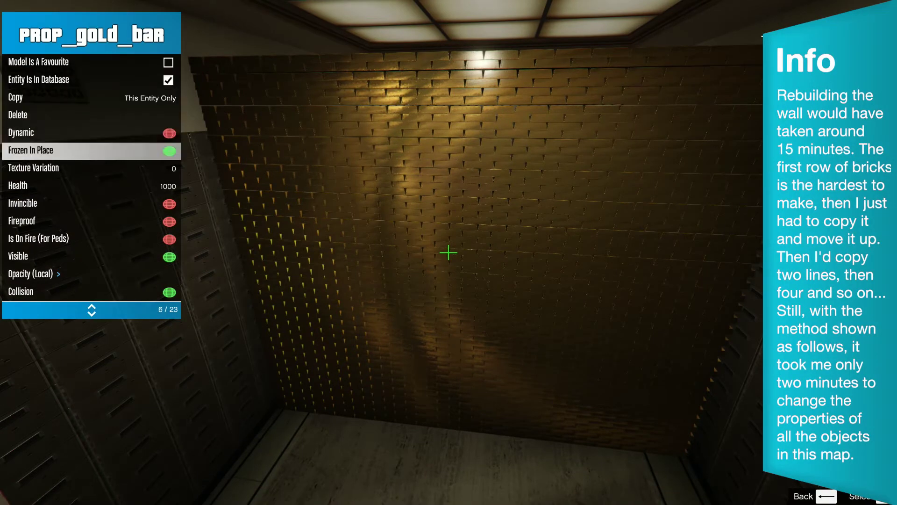
{"action": "key", "text": "Up"}
{"action": "key", "text": "Down"}
{"action": "key", "text": "Up"}
{"action": "key", "text": "Down"}
{"action": "key", "text": "Down"}
{"action": "key", "text": "Up"}
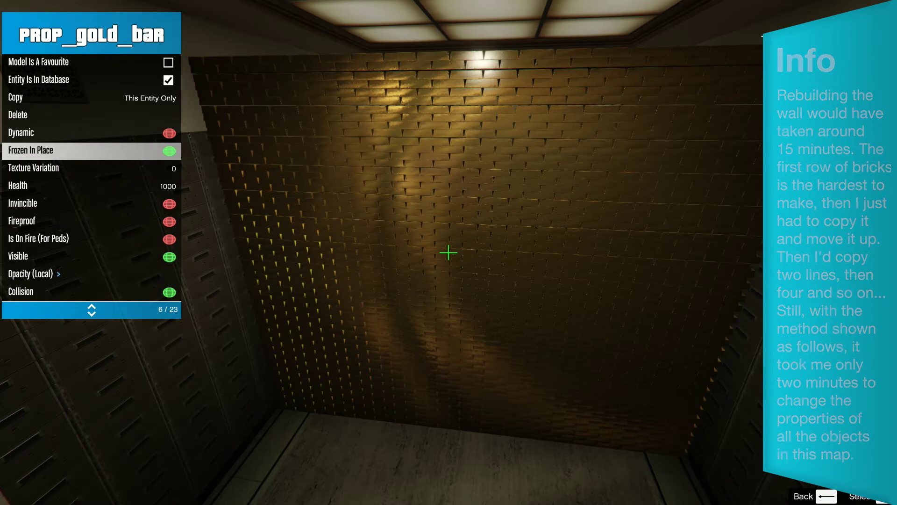
Step: Equip the pump shotgun and fire at the gold-bar wall
{"action": "key", "text": "Tab"}
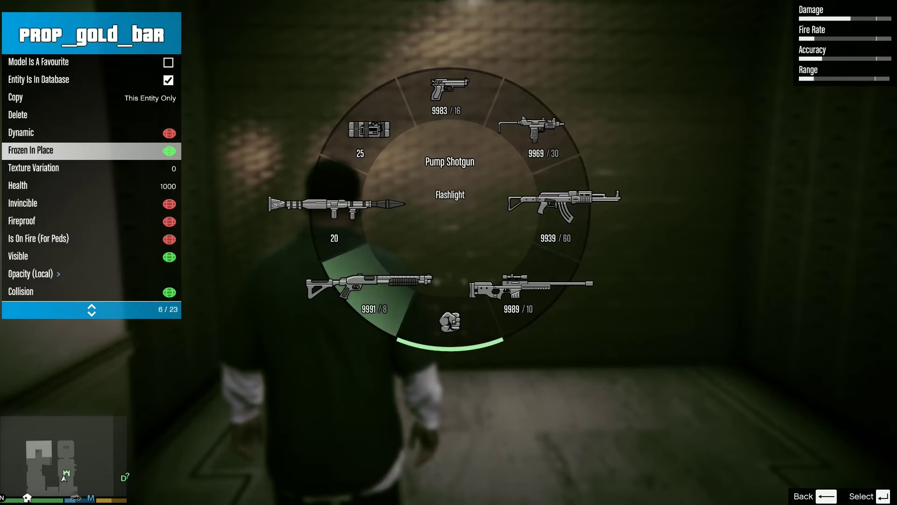
{"action": "key", "text": "Tab"}
{"action": "right_click", "coordinate": [449, 253]}
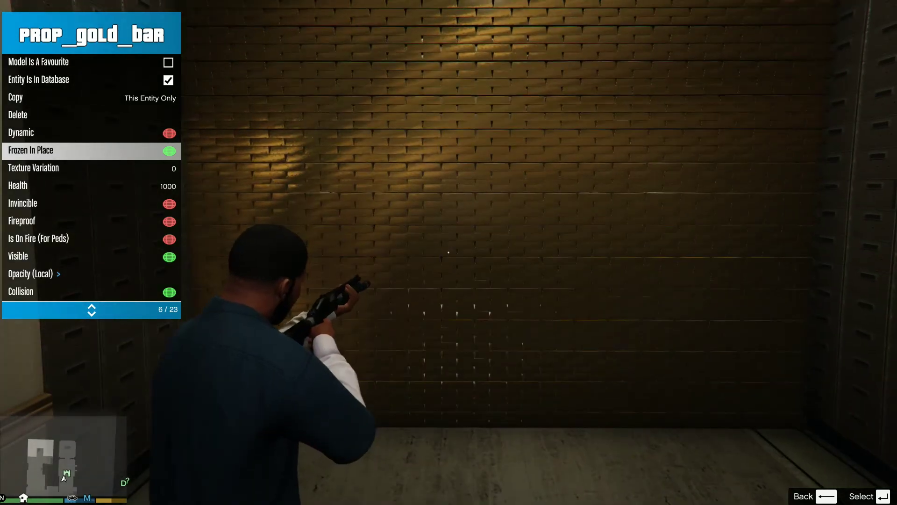
{"action": "left_click", "coordinate": [449, 252]}
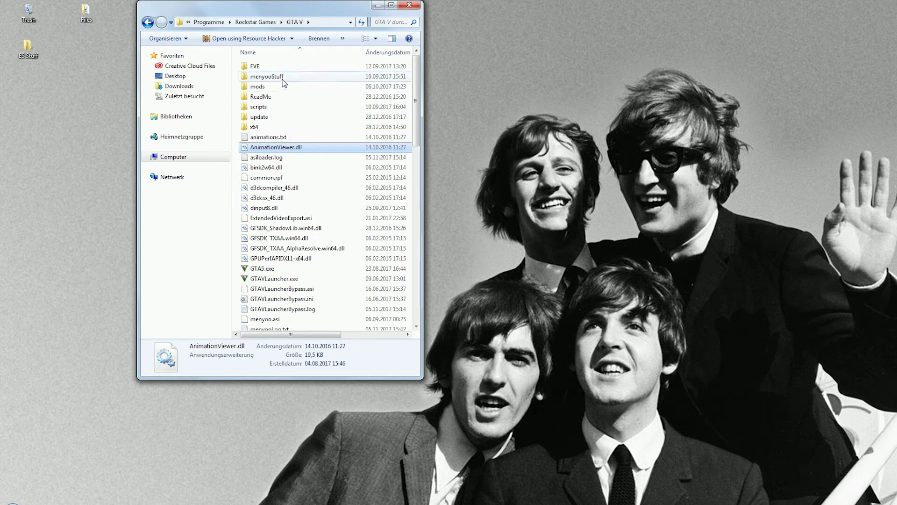
Step: Navigate into the menyooStuff > Spooner folder
{"action": "double_click", "coordinate": [266, 77]}
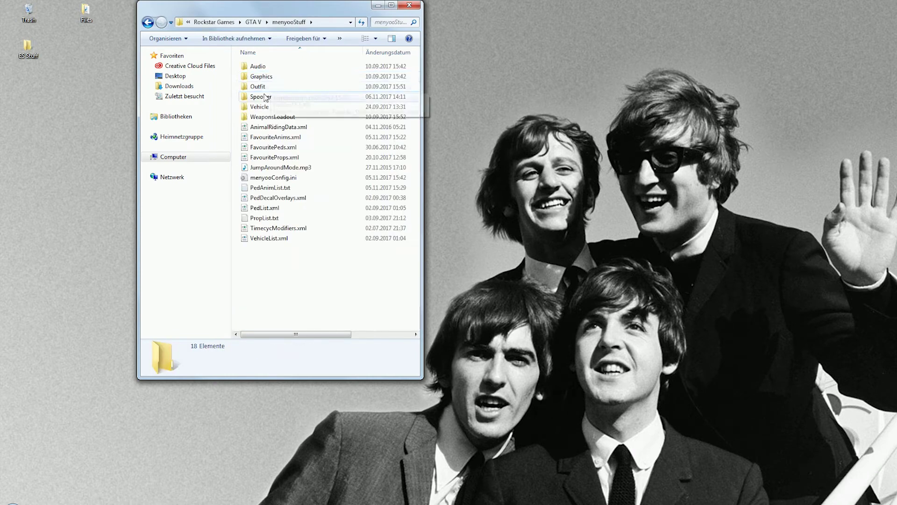
{"action": "left_click", "coordinate": [261, 96]}
{"action": "double_click", "coordinate": [261, 97]}
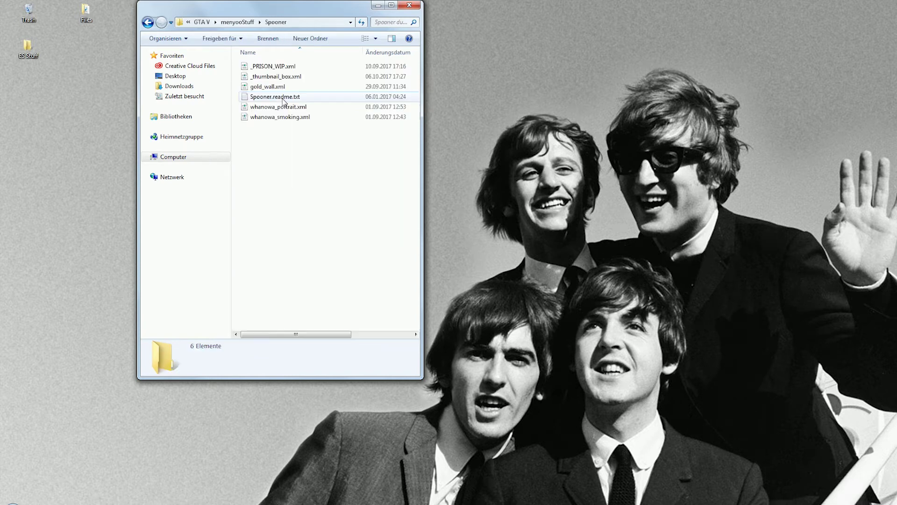
Step: Duplicate gold_wall.xml as gold_wall2.xml and open it in Notepad++
{"action": "left_click", "coordinate": [279, 88]}
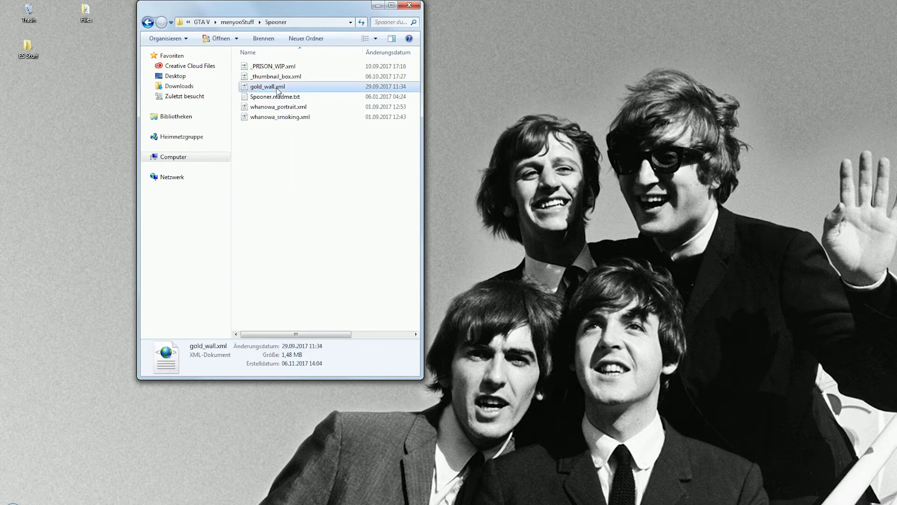
{"action": "key", "text": "ctrl+c"}
{"action": "key", "text": "ctrl+v"}
{"action": "key", "text": "F2"}
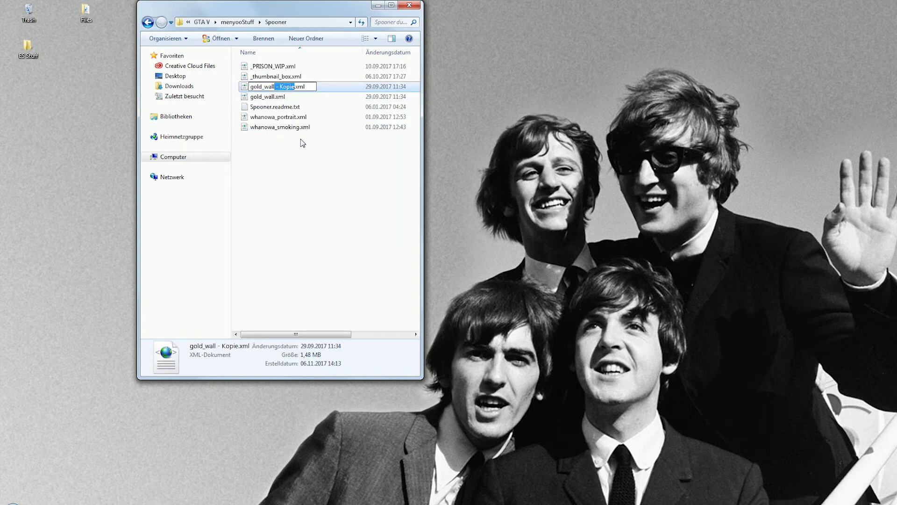
{"action": "type", "text": "2"}
{"action": "key", "text": "Return"}
{"action": "right_click", "coordinate": [272, 99]}
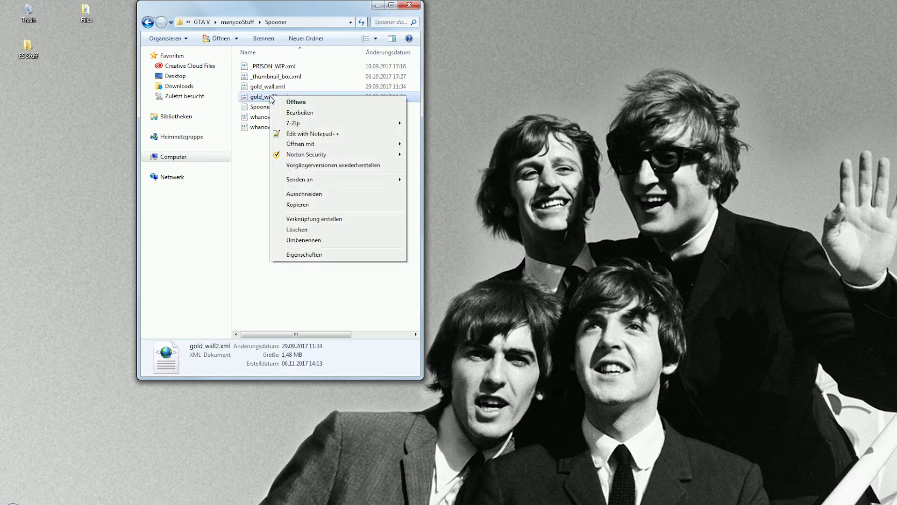
{"action": "left_click", "coordinate": [311, 128]}
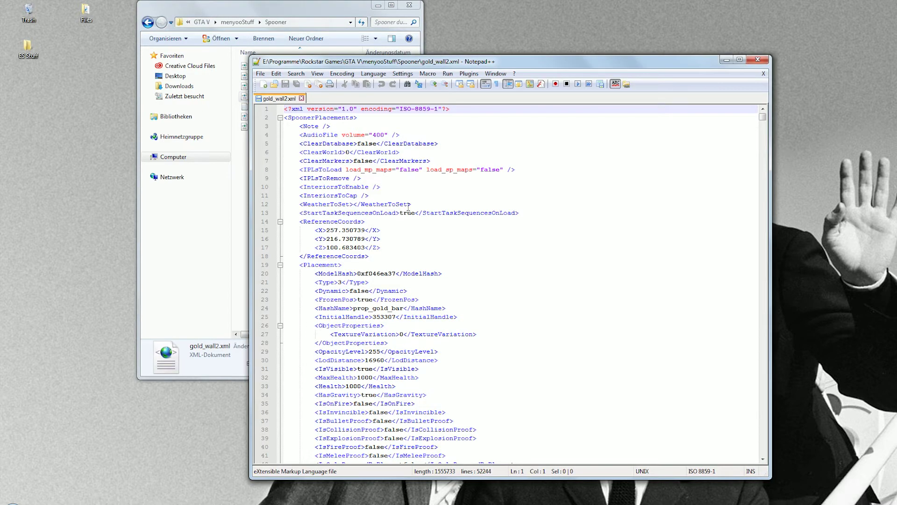
Step: Highlight the first placement's <Dynamic> and <FrozenPos> lines in gold_wall2.xml
{"action": "left_click", "coordinate": [414, 213]}
{"action": "scroll", "coordinate": [414, 212], "scroll_direction": "down", "scroll_amount": 2}
{"action": "scroll", "coordinate": [415, 217], "scroll_direction": "down", "scroll_amount": 1}
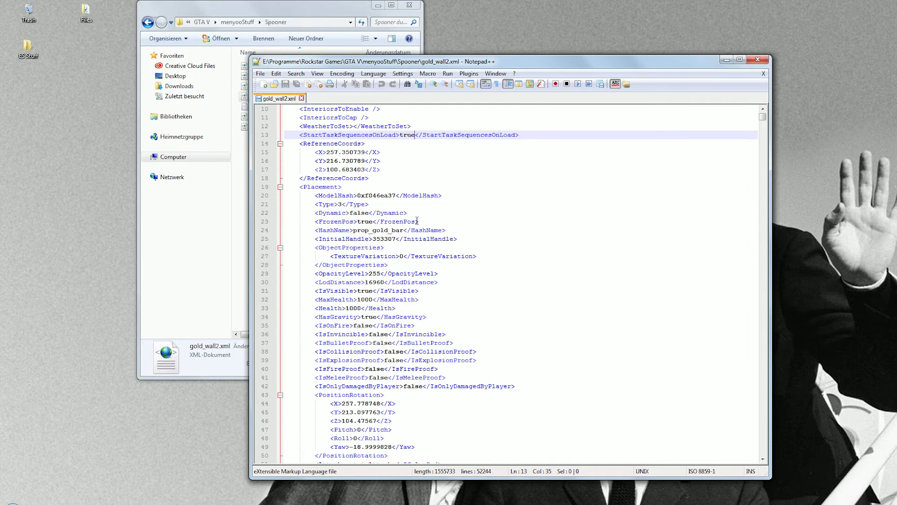
{"action": "left_click_drag", "start_coordinate": [419, 222], "coordinate": [316, 212]}
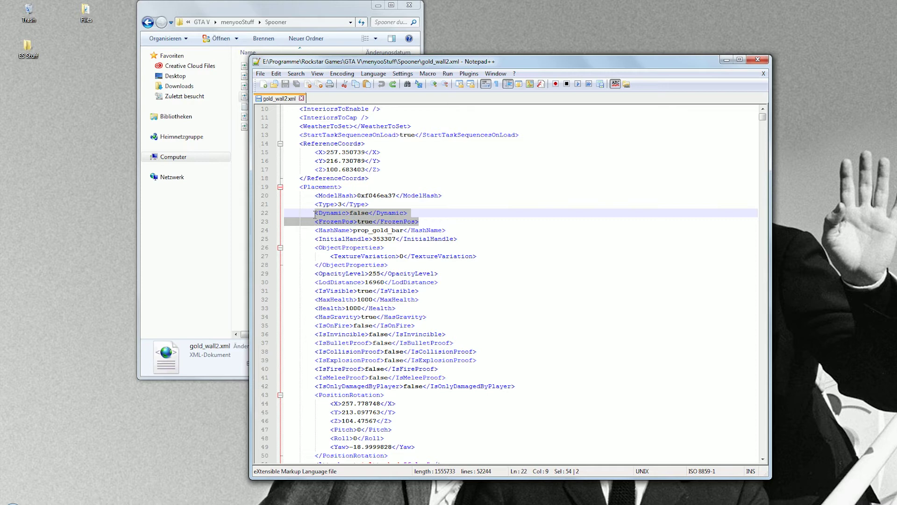
Step: Replace all Dynamic false / FrozenPos true pairs with Dynamic true / FrozenPos false
{"action": "key", "text": "ctrl+h"}
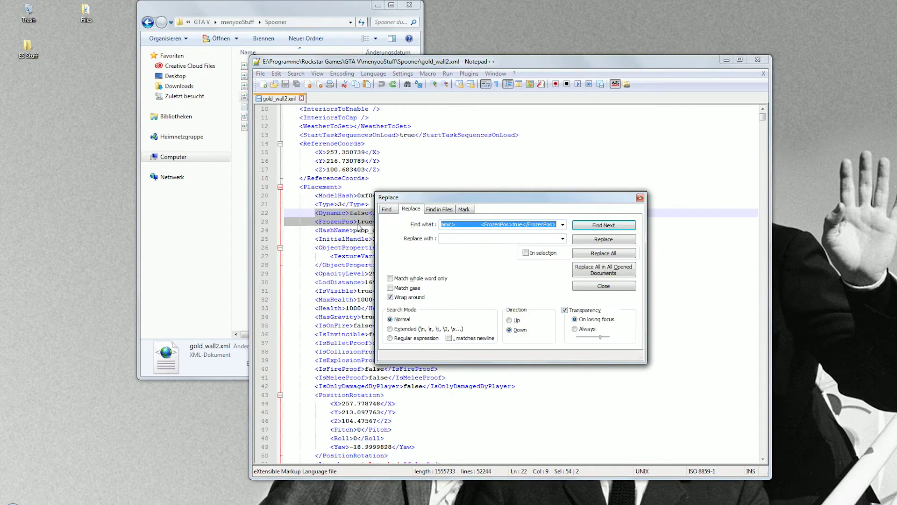
{"action": "left_click", "coordinate": [476, 239]}
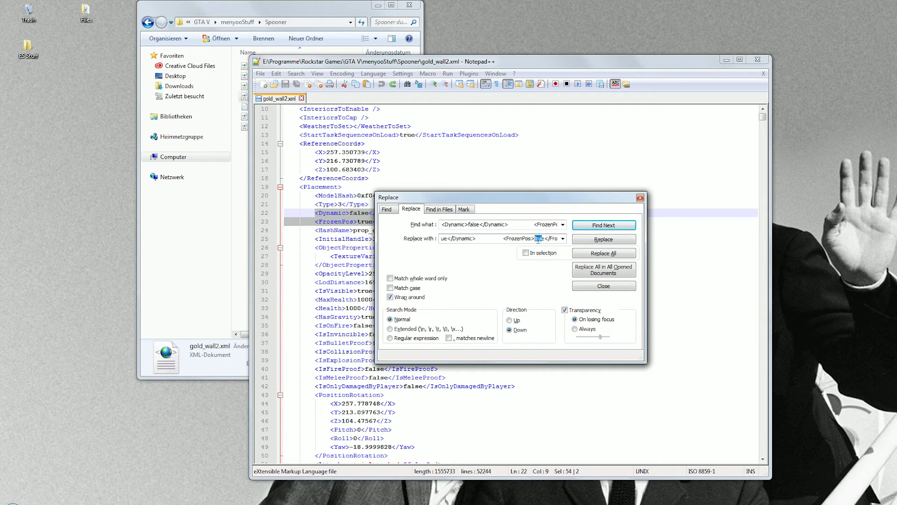
{"action": "left_click", "coordinate": [603, 255]}
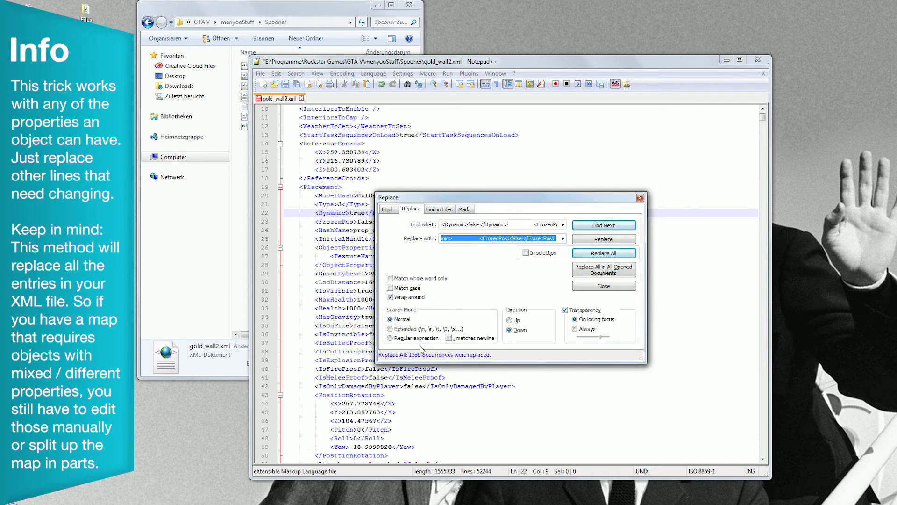
Step: Close the Replace dialog and the gold_wall2.xml tab, then exit Notepad++
{"action": "left_click", "coordinate": [640, 198]}
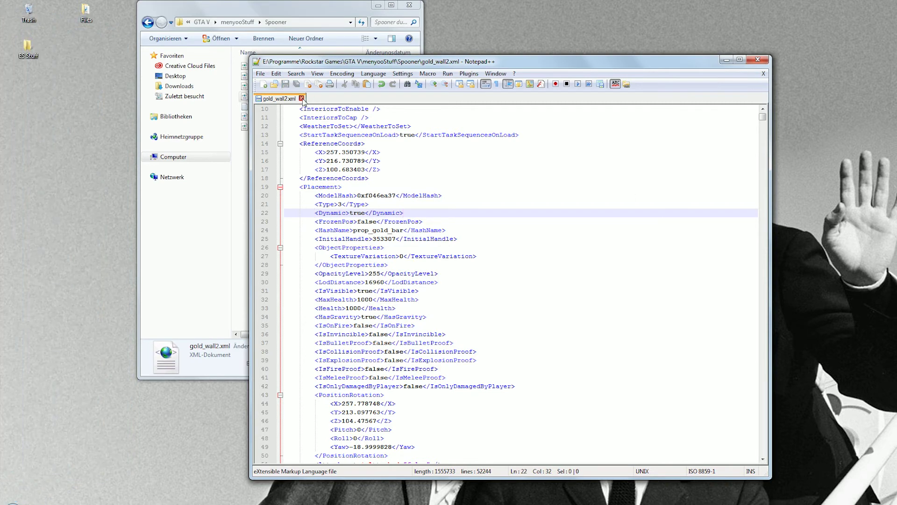
{"action": "left_click", "coordinate": [303, 99]}
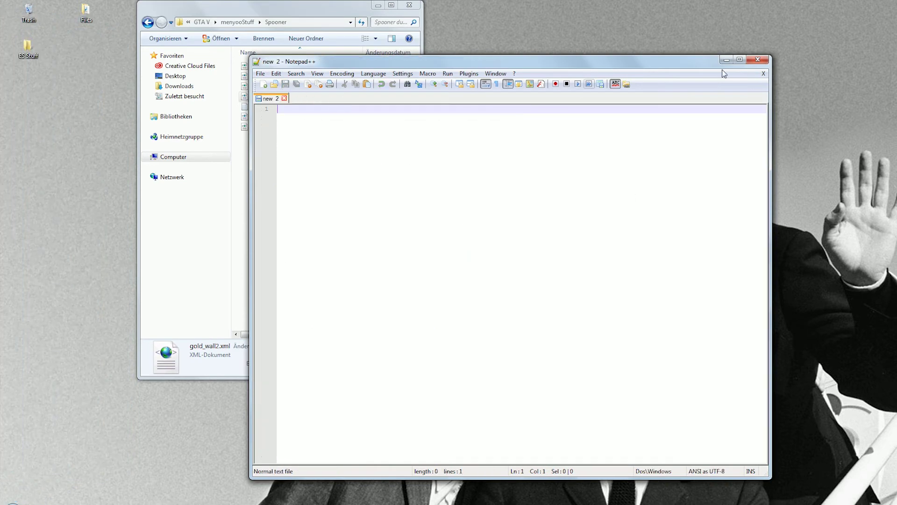
{"action": "left_click", "coordinate": [756, 62]}
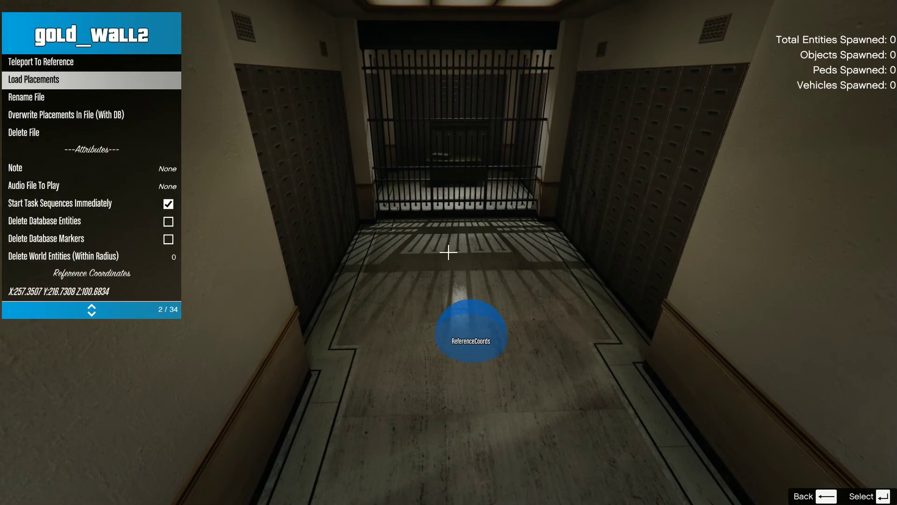
Step: Load the gold_wall2 placements from Manage Saved Files
{"action": "key", "text": "Return"}
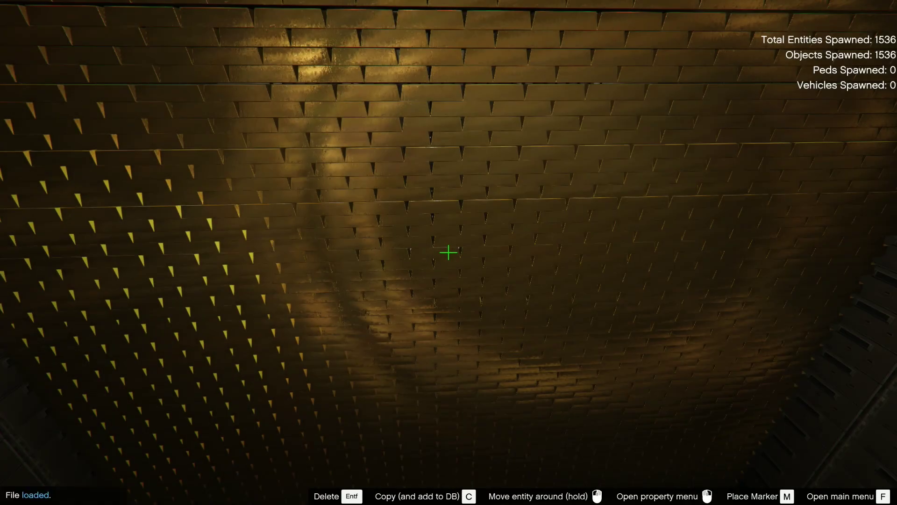